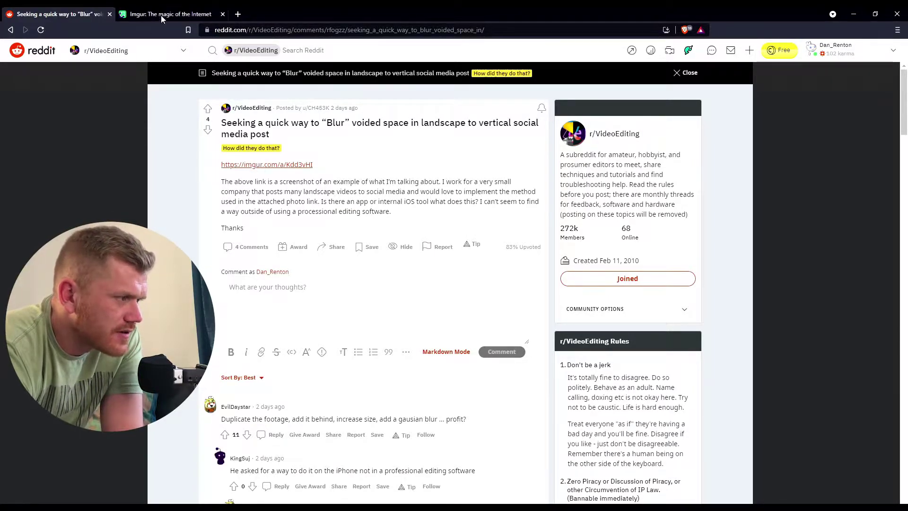
Step: View the Imgur example video and scroll through its page of blurred footage above and below
left_click(192, 16)
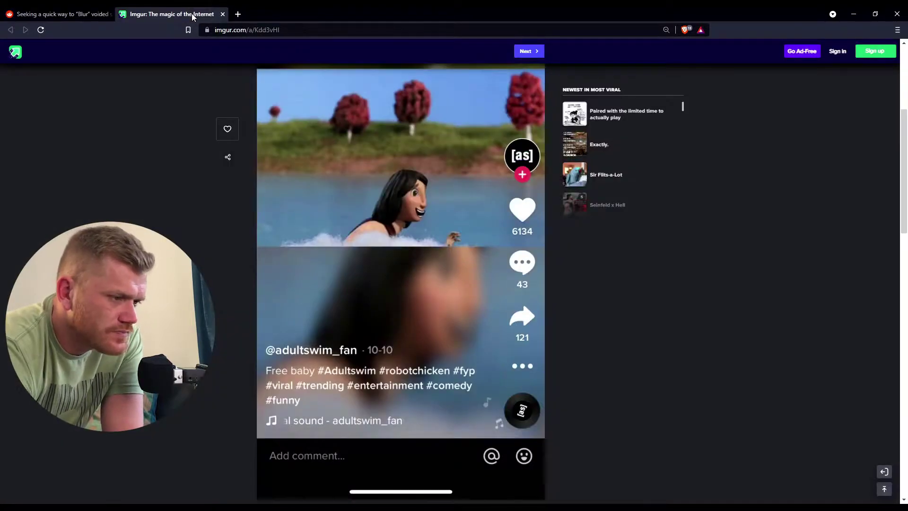
scroll(173, 152, "down", 5)
scroll(197, 209, "up", 7)
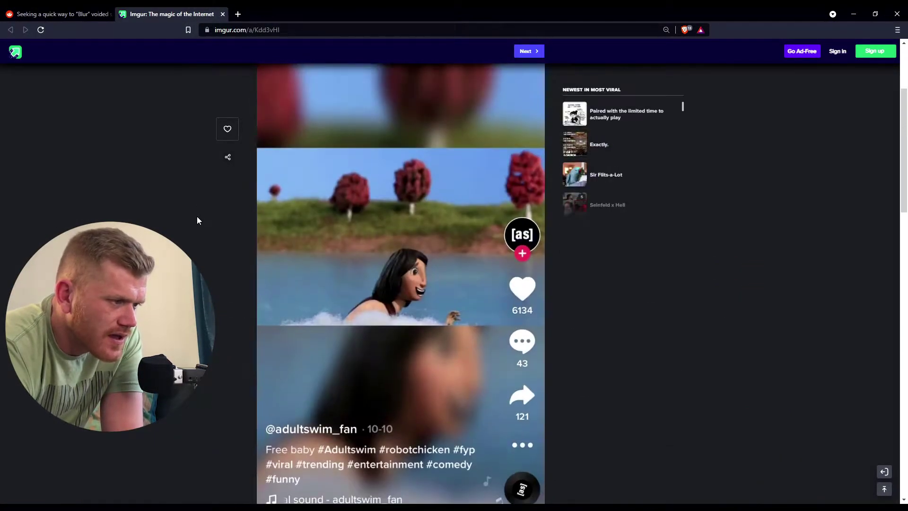
scroll(197, 220, "up", 2)
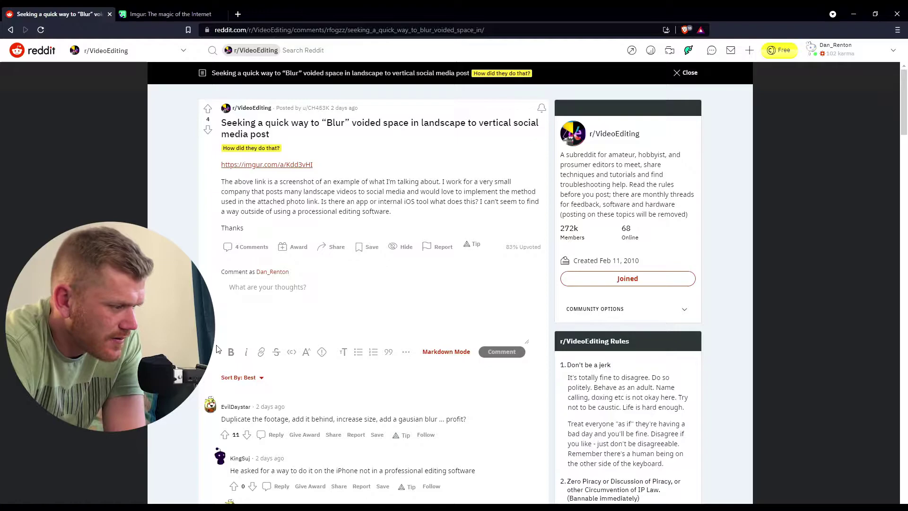
Step: Scroll through the Reddit replies to find the duplicate, enlarge and Gaussian-blur suggestion
scroll(244, 351, "down", 8)
scroll(373, 293, "up", 8)
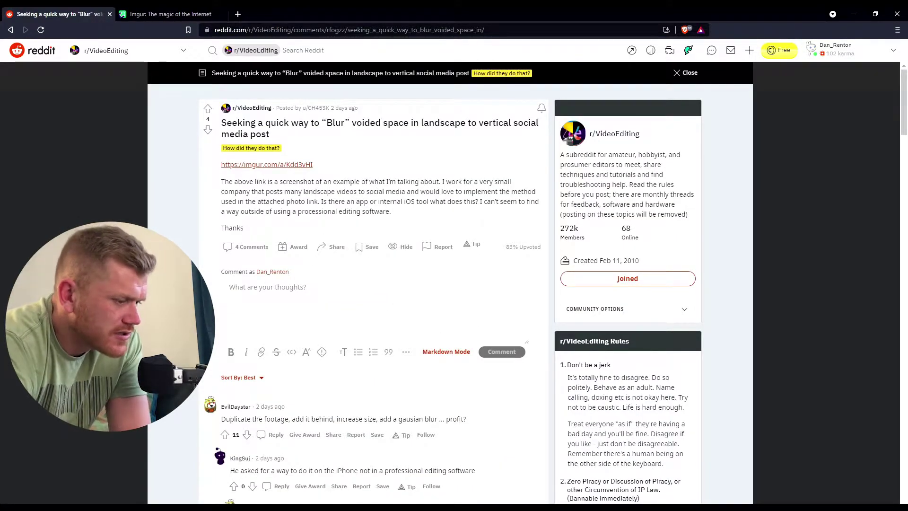
scroll(374, 293, "down", 7)
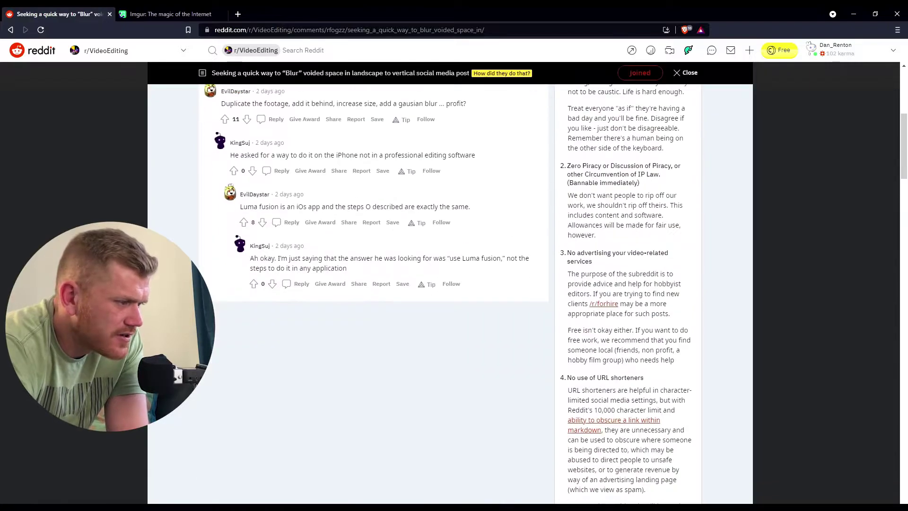
scroll(374, 294, "up", 7)
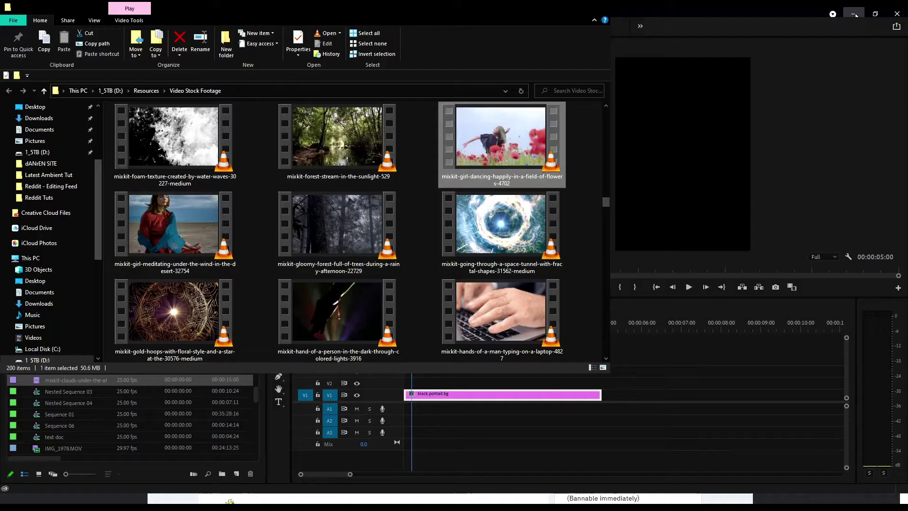
Step: Import the dancing-girl clip, place it on V2 above the black background, and trim it to 5 seconds
left_click(855, 15)
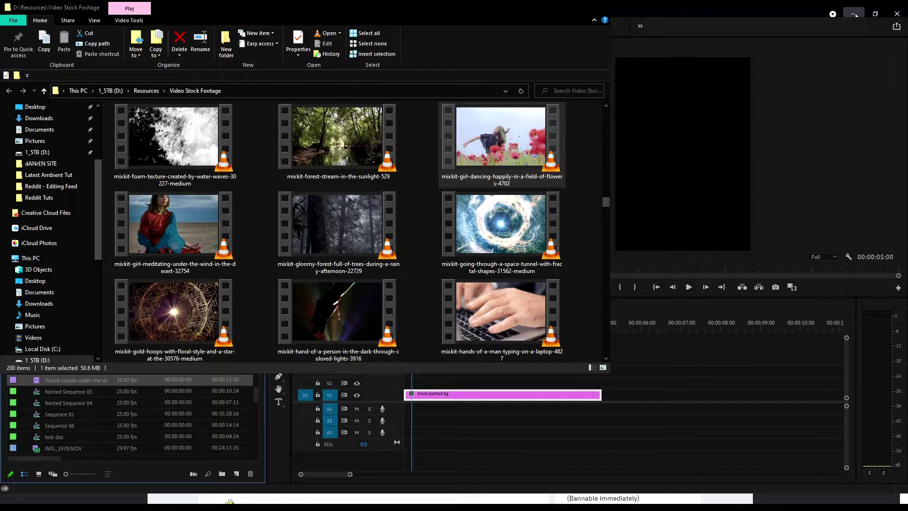
left_click_drag(501, 137, 158, 407)
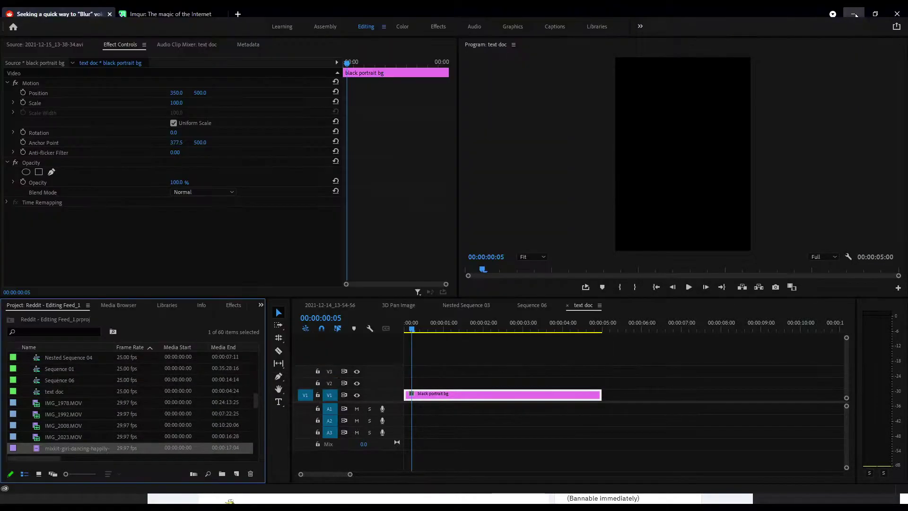
left_click_drag(34, 448, 561, 388)
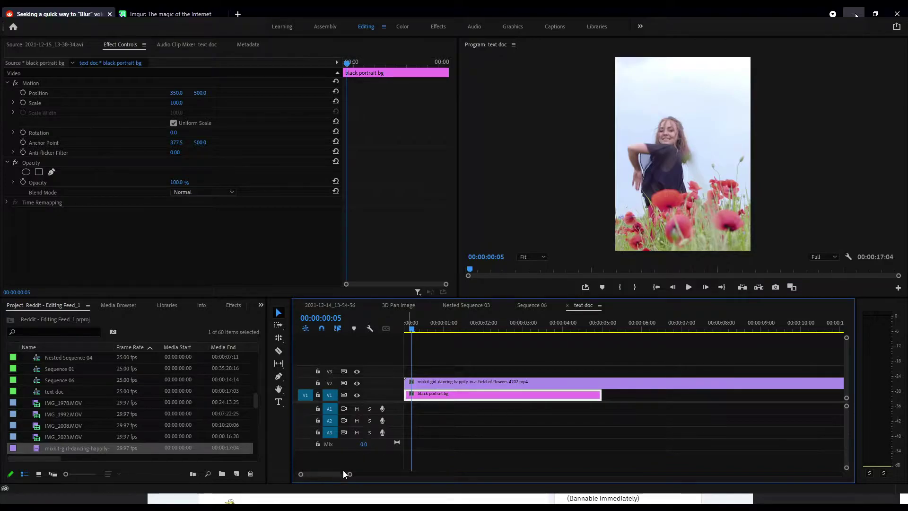
left_click_drag(350, 475, 382, 475)
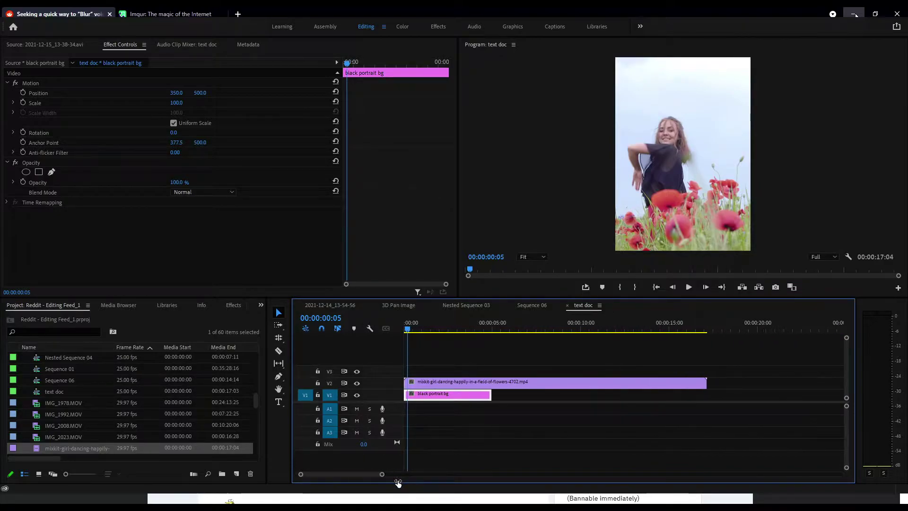
left_click_drag(701, 382, 492, 394)
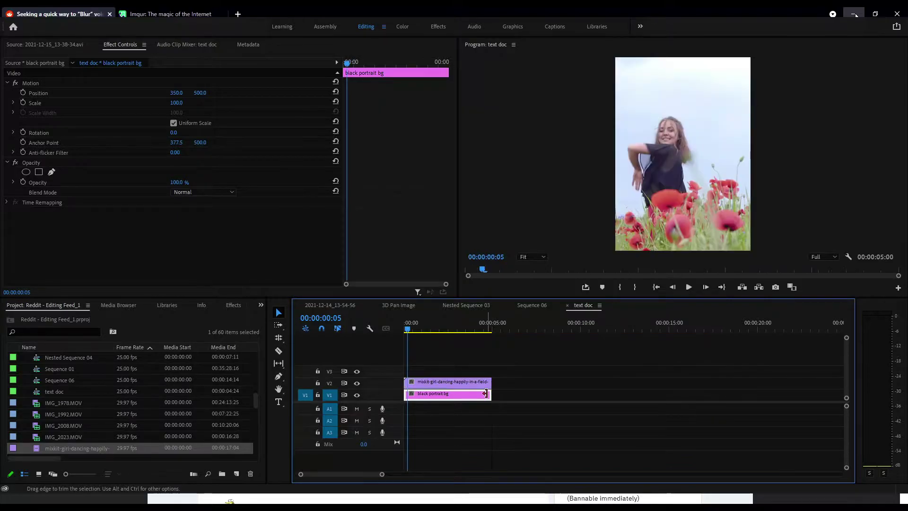
Step: Scale the selected dancing-girl clip to 38 so it spans the portrait frame width
left_click(433, 382)
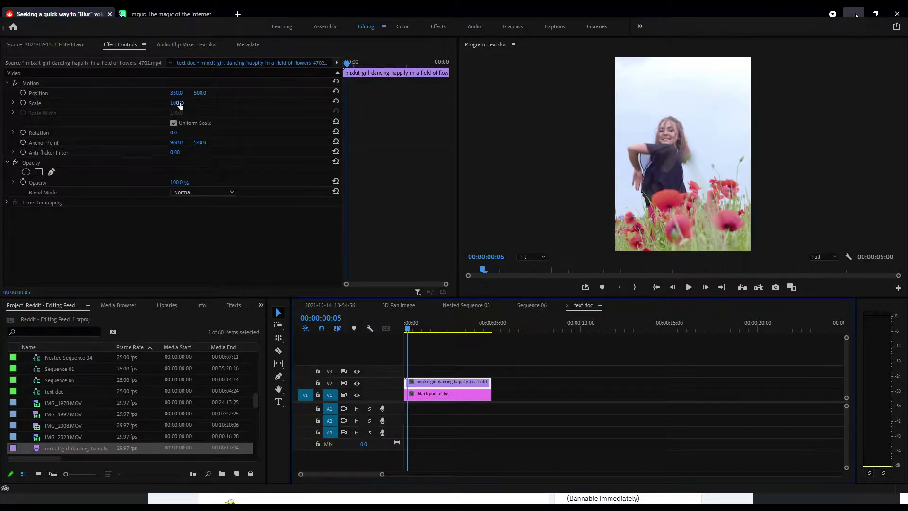
left_click_drag(179, 105, 155, 103)
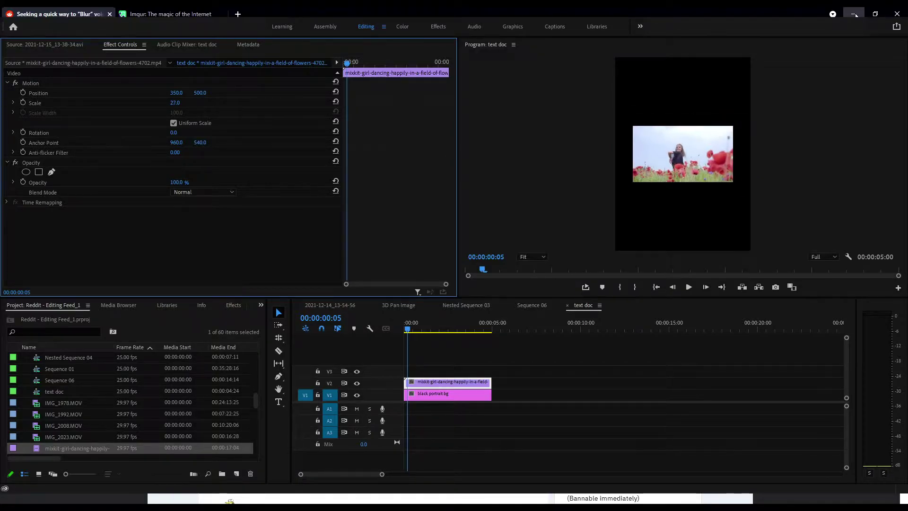
left_click_drag(175, 103, 183, 104)
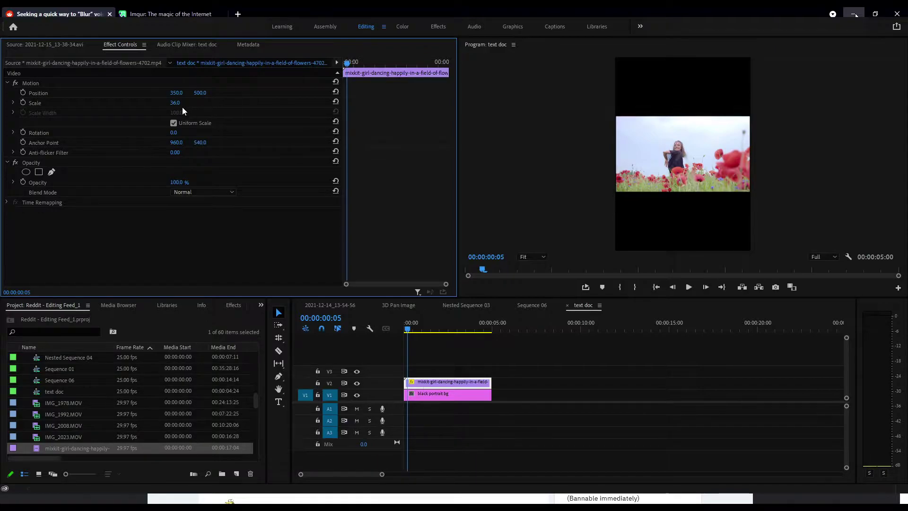
left_click_drag(183, 108, 184, 108)
left_click_drag(436, 381, 434, 370)
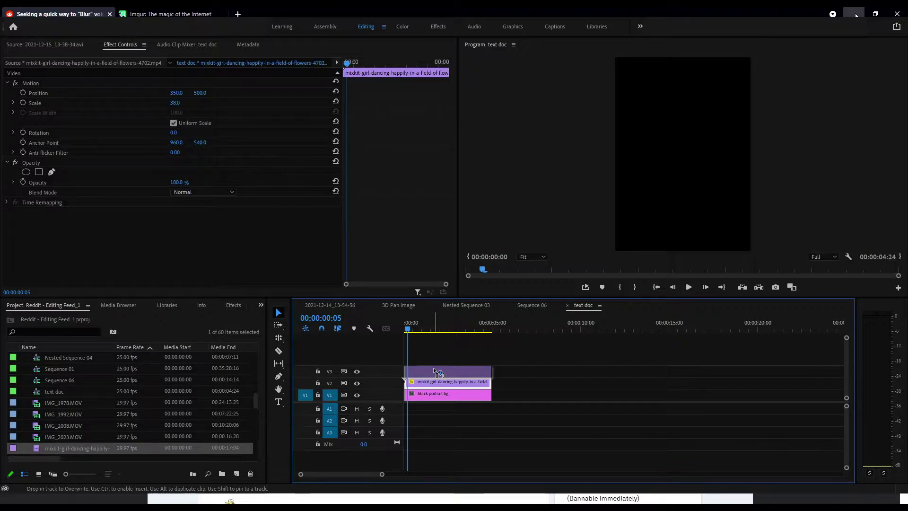
Step: Drop a duplicate on V3, then enlarge the lower V2 copy to scale 158 at position 453, 344
left_click_drag(435, 370, 435, 372)
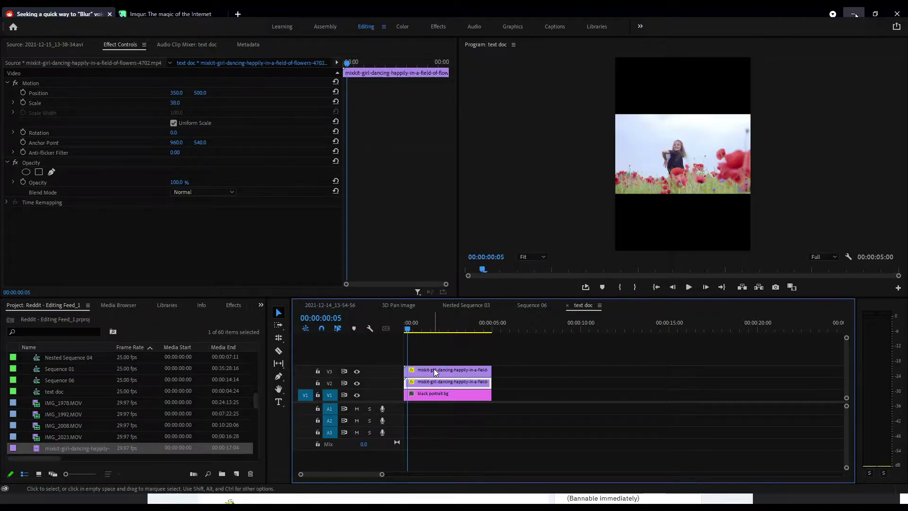
left_click(435, 372)
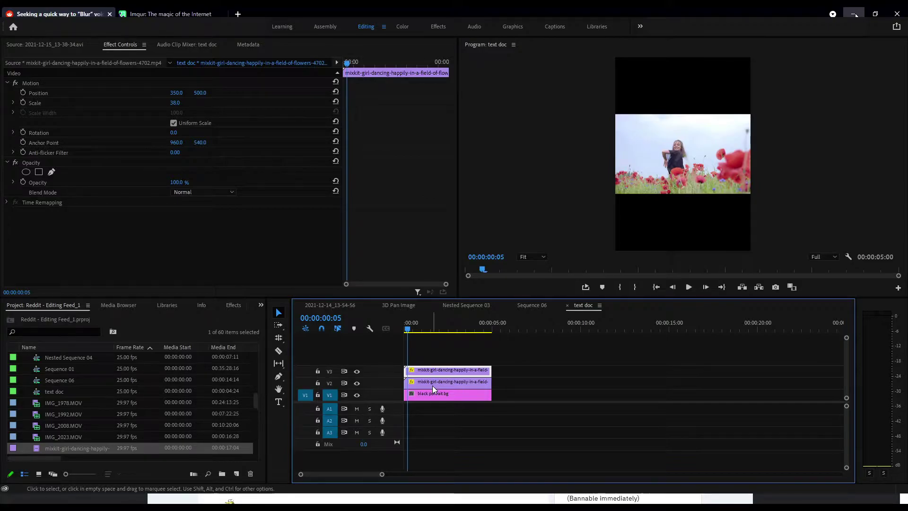
left_click(432, 385)
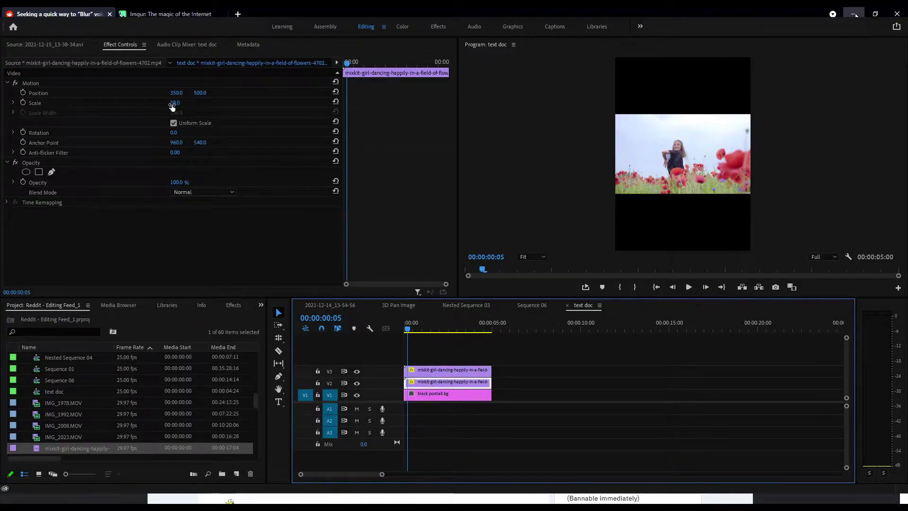
left_click_drag(179, 107, 205, 93)
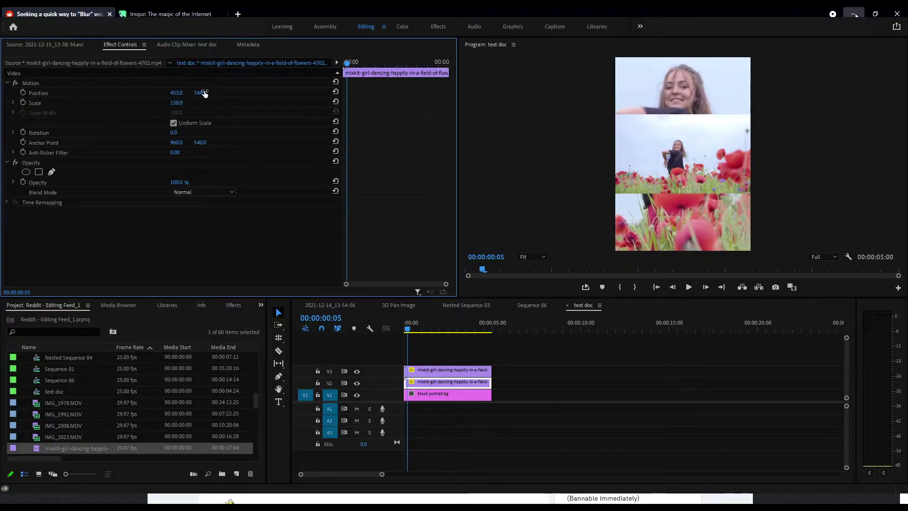
Step: Apply Gaussian Blur to the V2 background copy and set its blurriness to 19
left_click(237, 305)
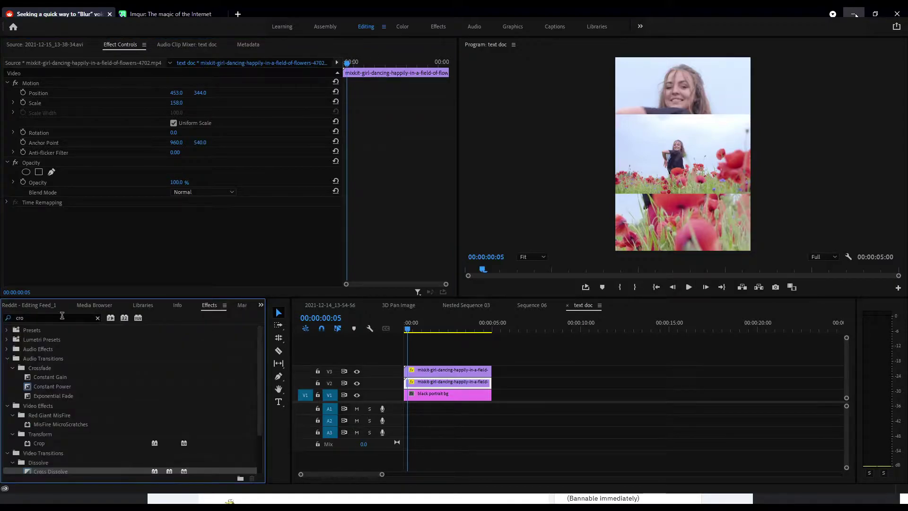
left_click(59, 318)
type("cro")
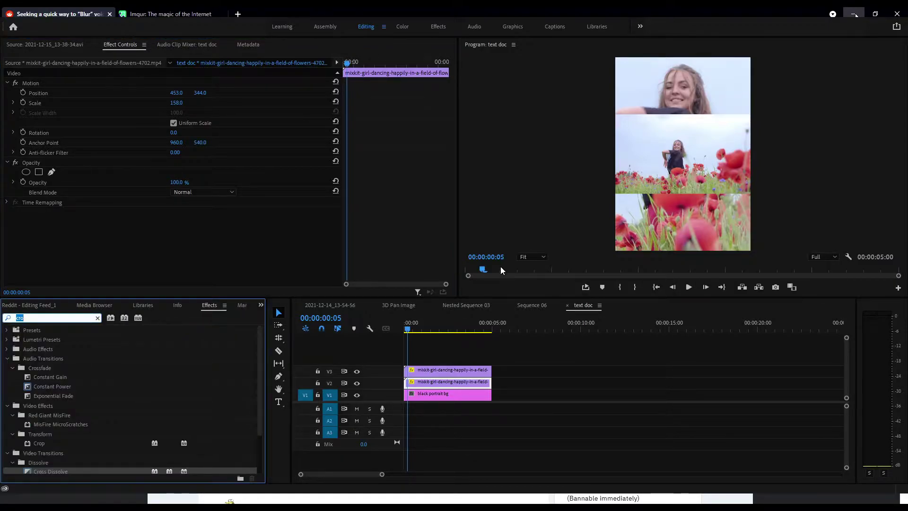
type("blur")
scroll(128, 377, "down", 3)
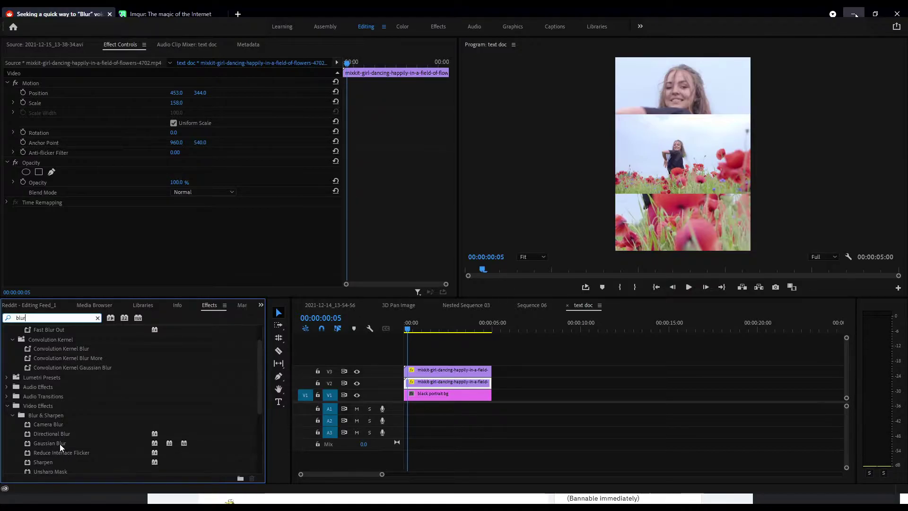
left_click_drag(60, 443, 438, 381)
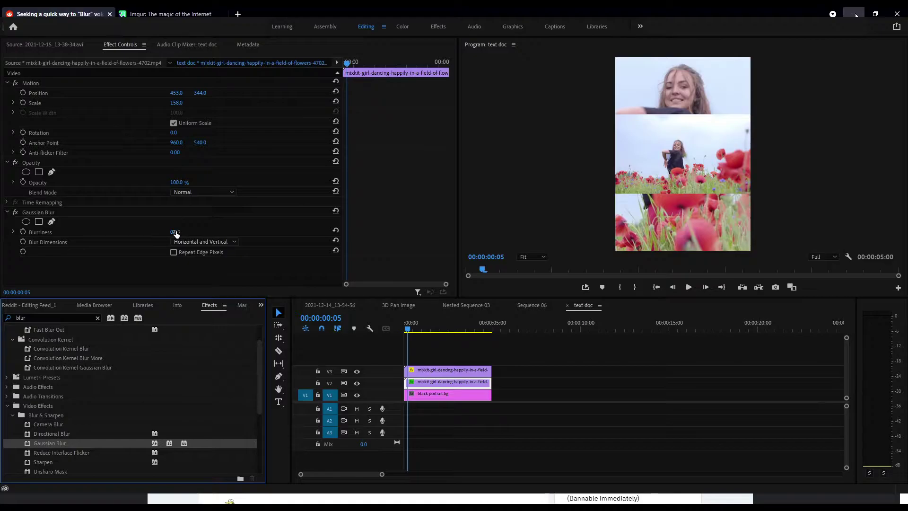
left_click_drag(174, 233, 180, 232)
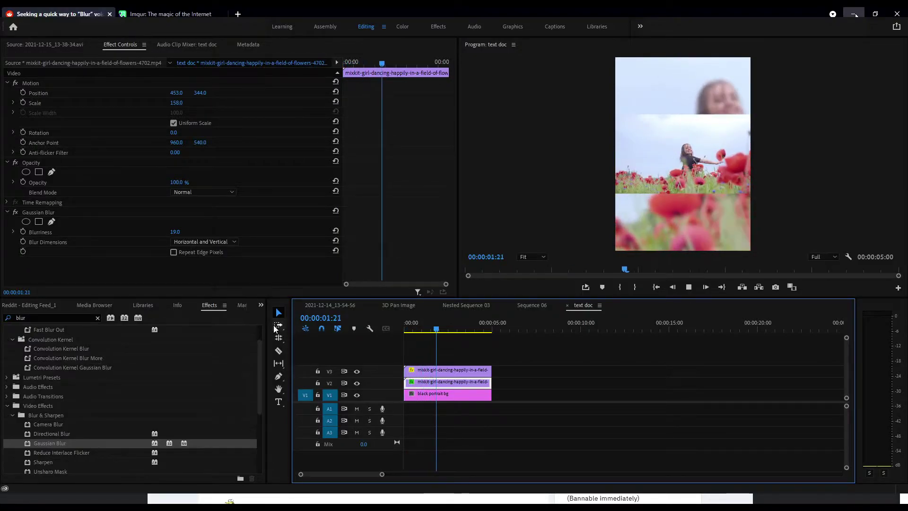
Step: Stop playback, park the playhead near the one-second mark, and filter effects by 'magic'
key("space")
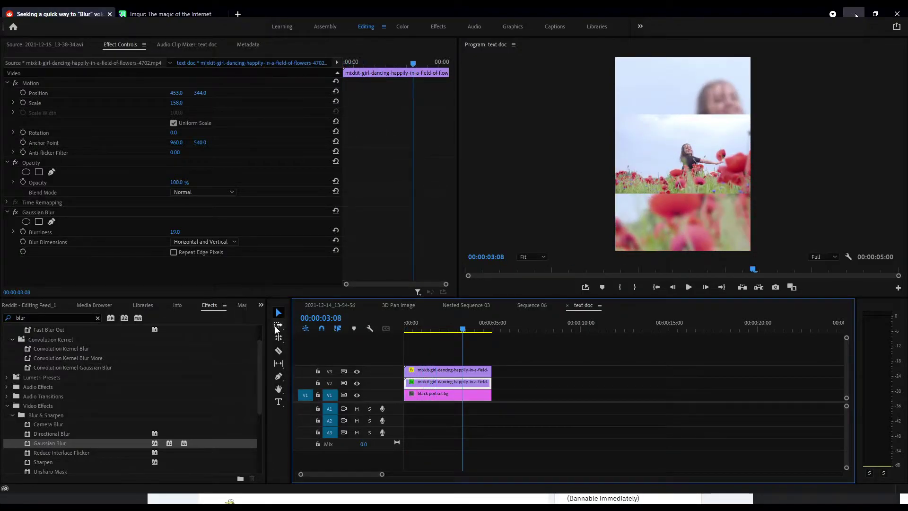
left_click(433, 321)
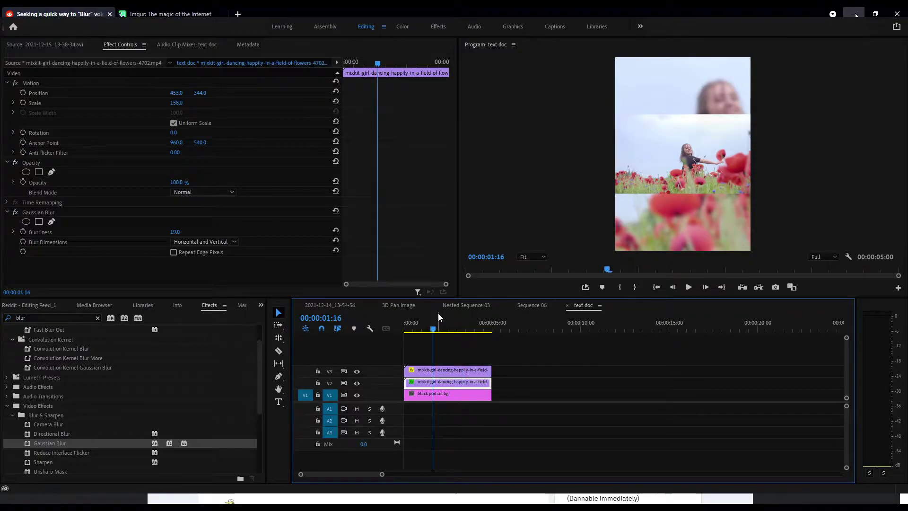
left_click(421, 327)
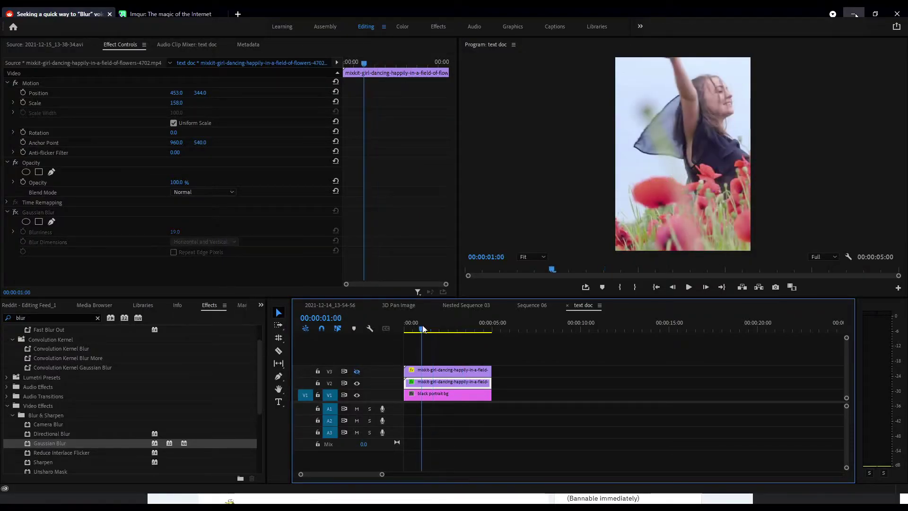
left_click(77, 318)
type("magi")
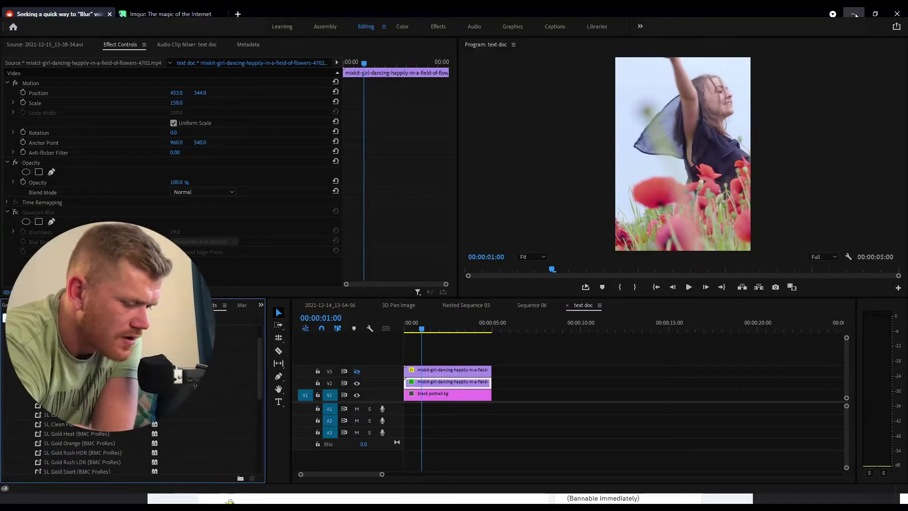
type("c")
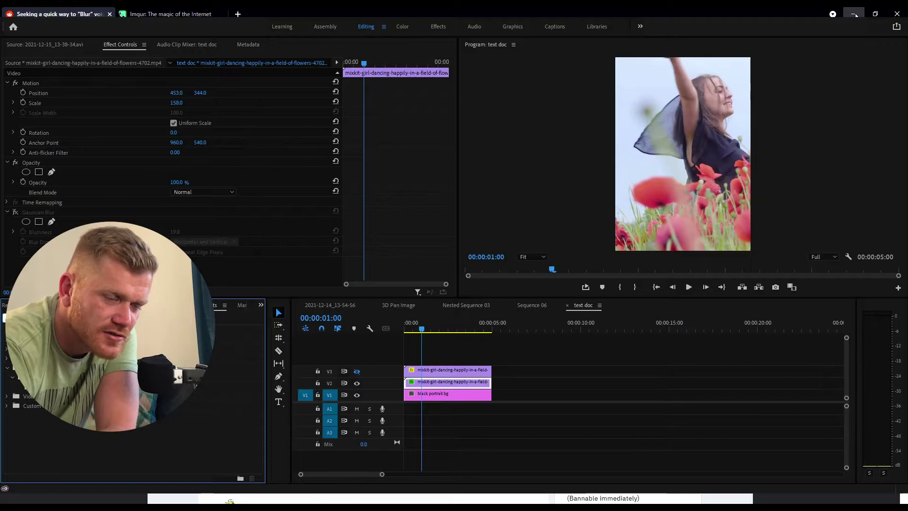
Step: Apply Magic Bullet Looks to the V2 clip and scroll Effect Controls to its settings
key("Down")
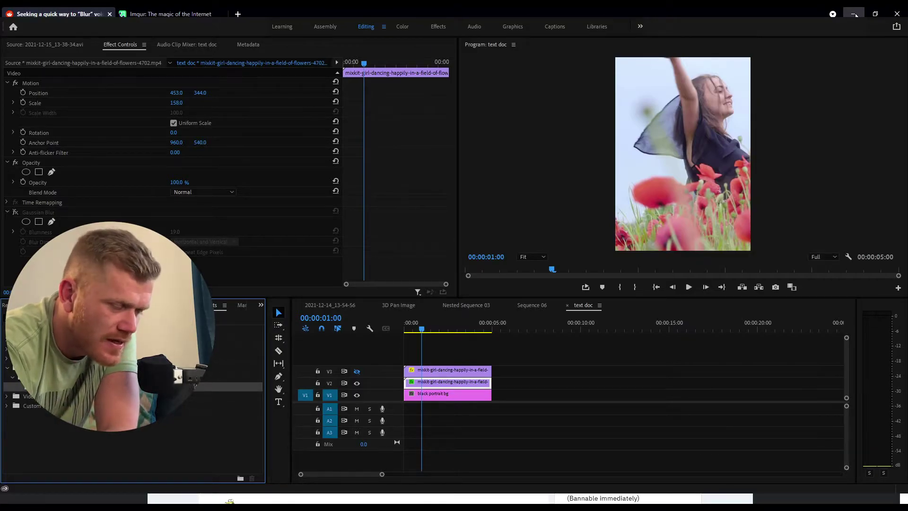
left_click_drag(227, 387, 438, 387)
scroll(301, 200, "down", 3)
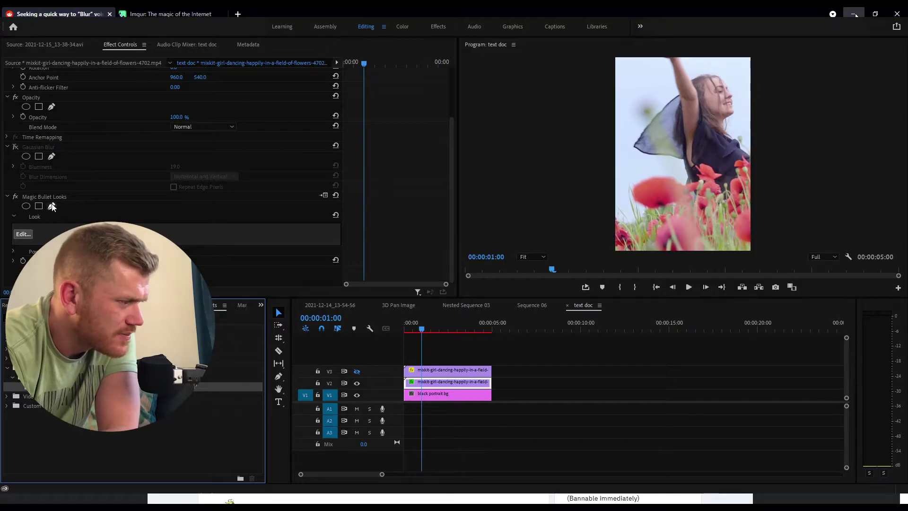
Step: Open the look in the Magic Bullet Looks editor and delete the Vignette and Swing-Tilt tools
left_click(27, 236)
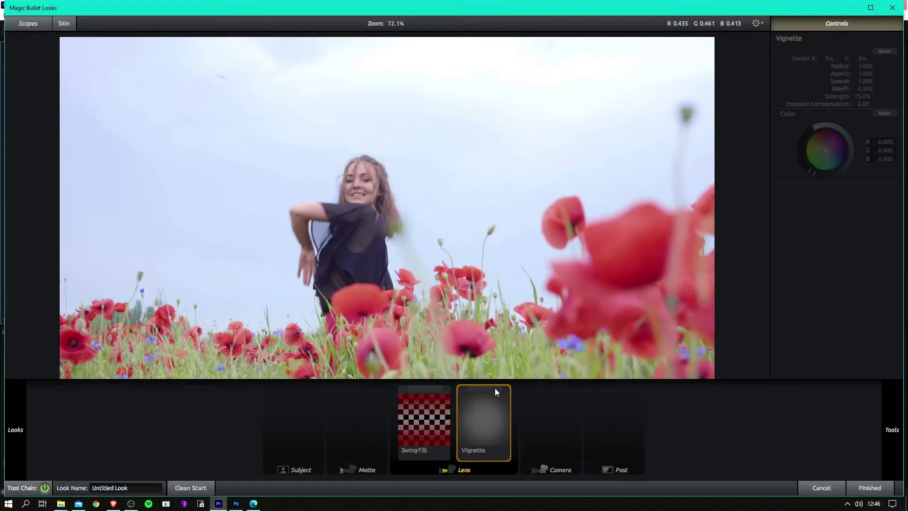
key("Delete")
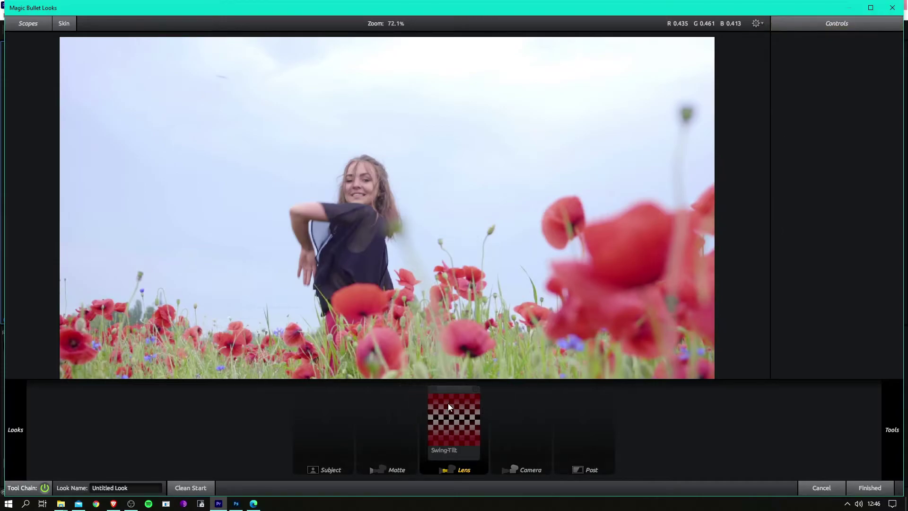
left_click(453, 403)
key("Delete")
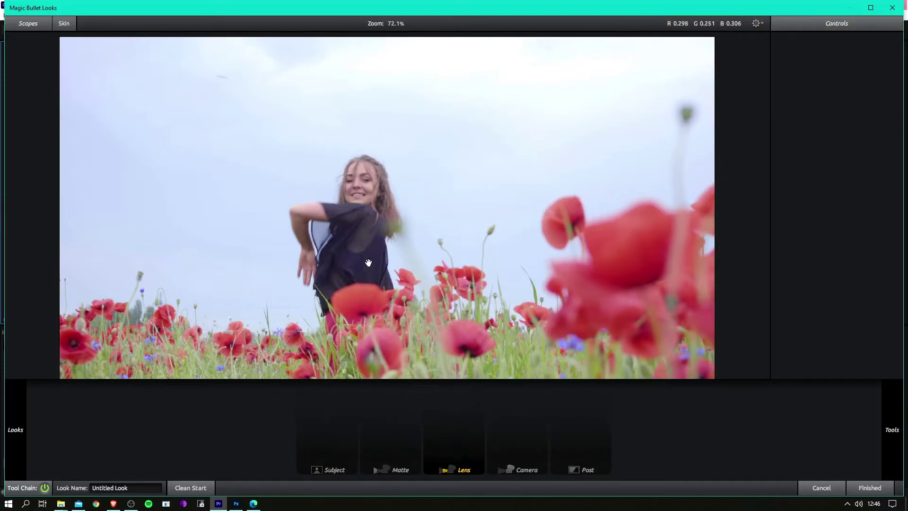
Step: Try the Basic Black Diffusion preset from the Looks drawer and browse more presets
mouse_move(4, 256)
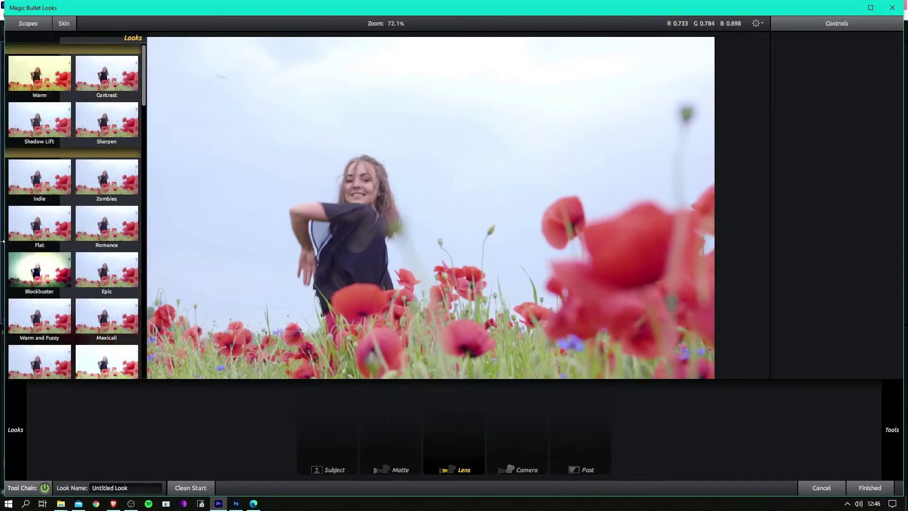
left_click(48, 211)
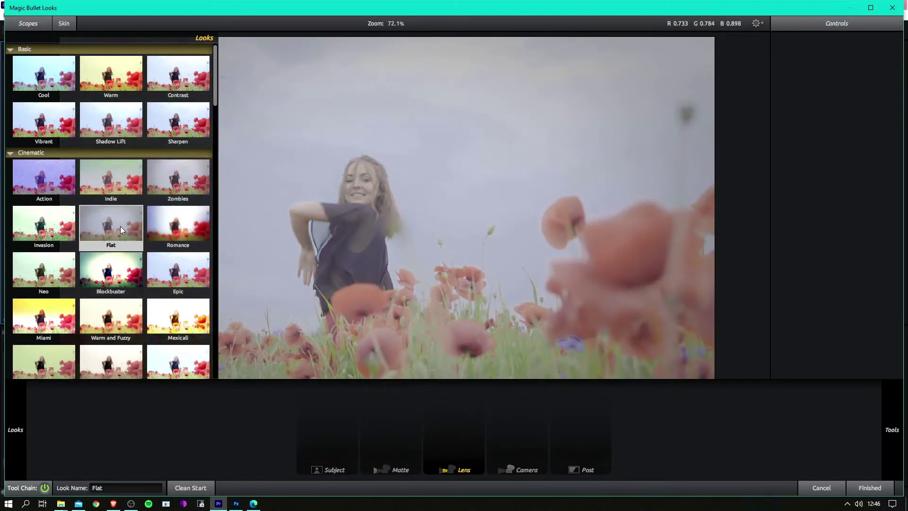
scroll(118, 279, "down", 2)
scroll(118, 280, "down", 9)
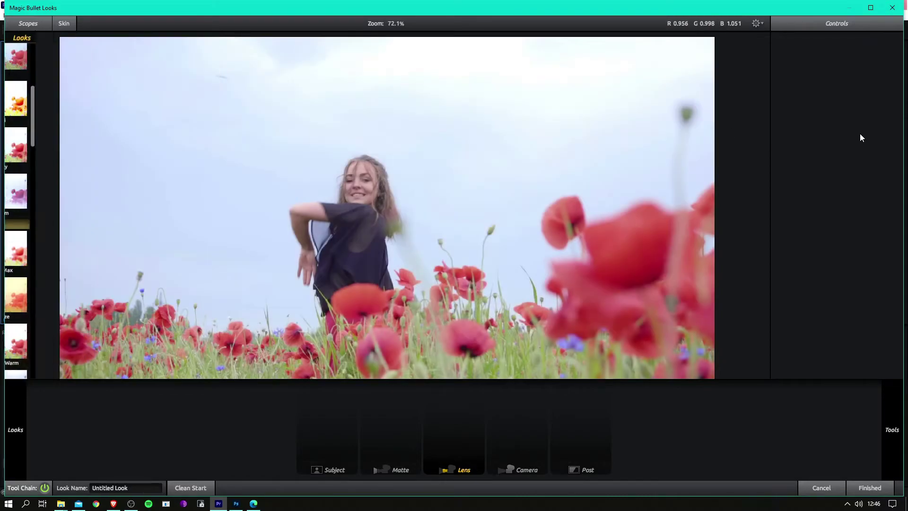
Step: Browse the Subject, Matte, Lens, Camera and Post tool categories, ending on the Lens tools
mouse_move(905, 128)
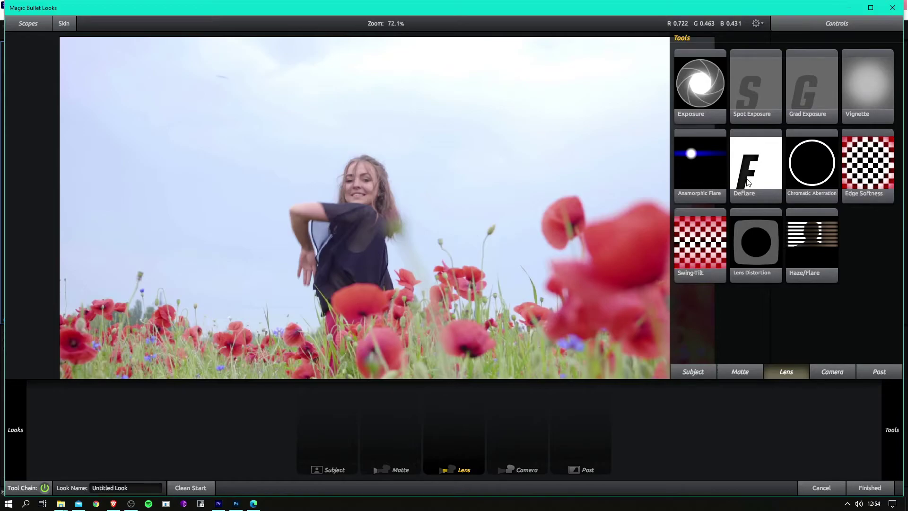
left_click(693, 371)
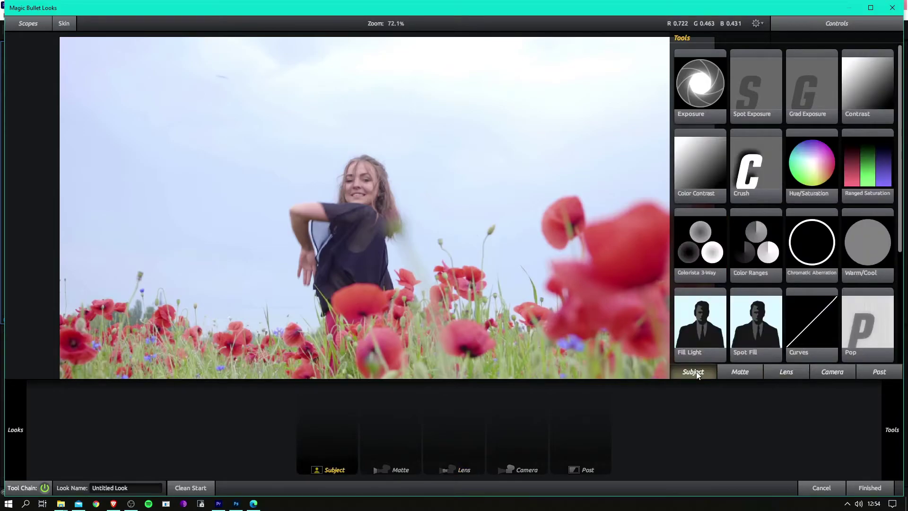
left_click(737, 373)
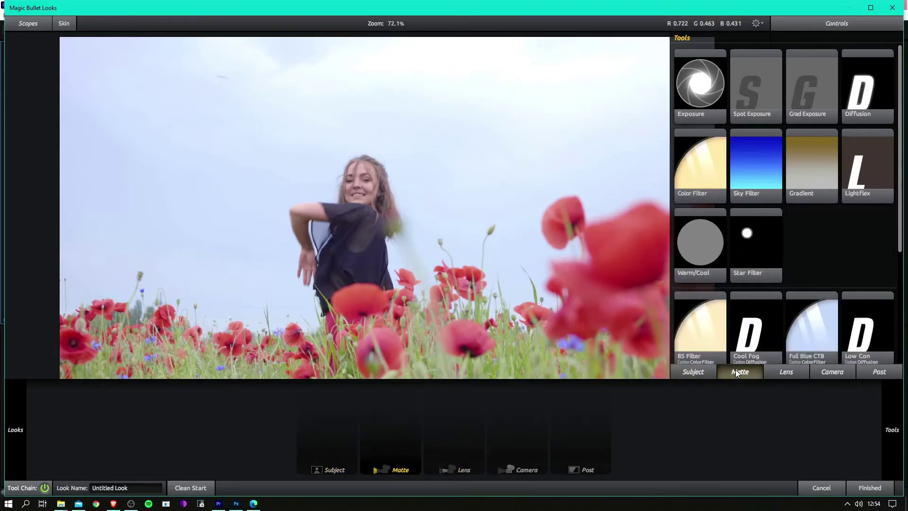
left_click(793, 374)
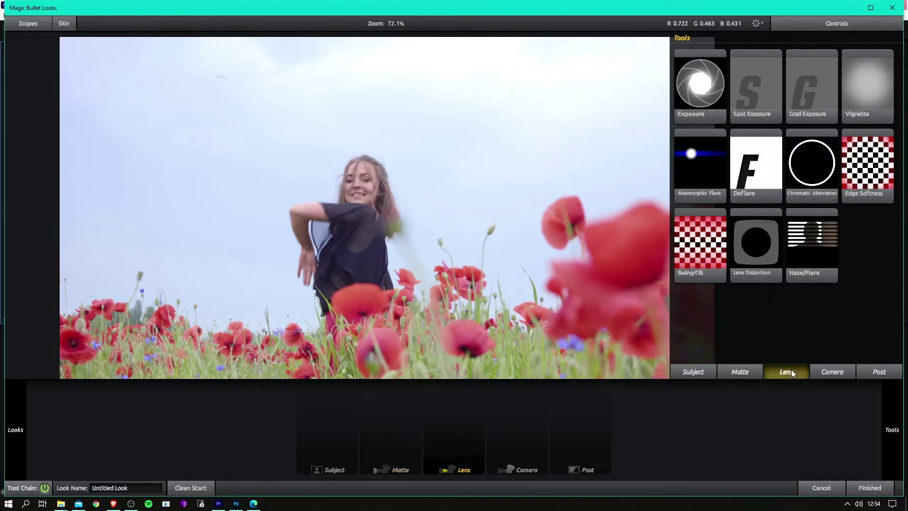
left_click(841, 373)
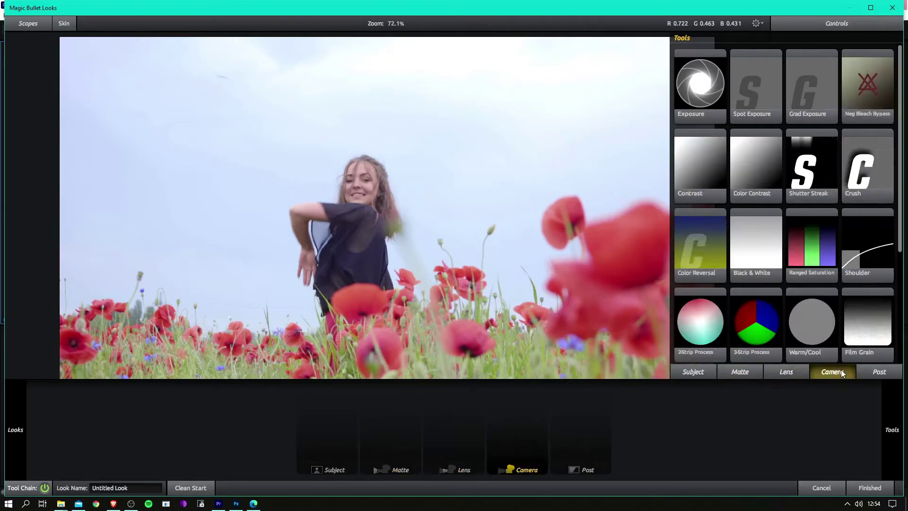
left_click(883, 372)
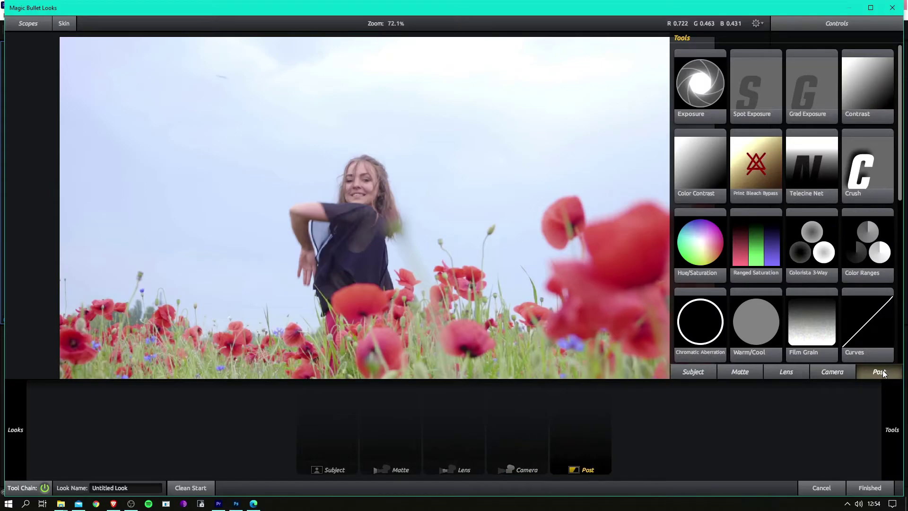
left_click(786, 372)
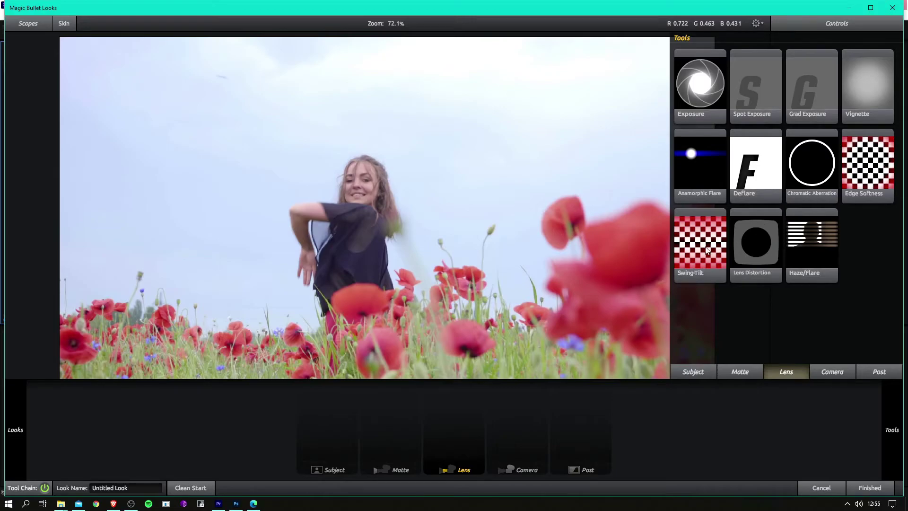
Step: Add Swing-Tilt to the Lens chain with a subtle 1.57% blur size and quality 5
left_click_drag(708, 251, 333, 218)
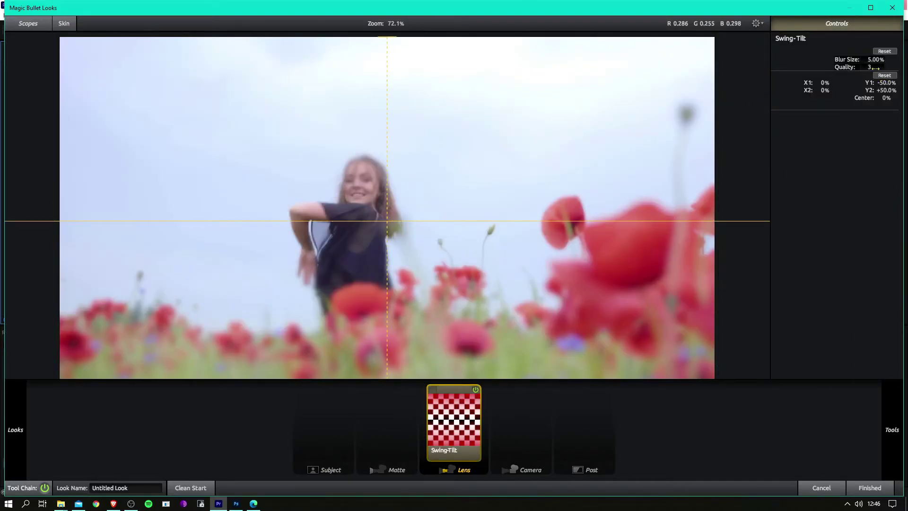
mouse_move(874, 59)
left_mouse_down()
mouse_move(906, 59)
mouse_move(873, 60)
left_mouse_up()
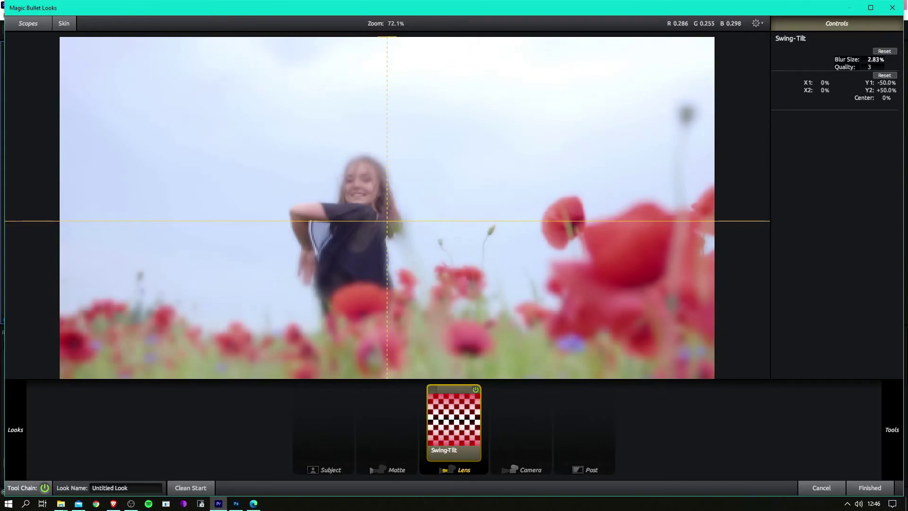
left_click_drag(873, 59, 876, 67)
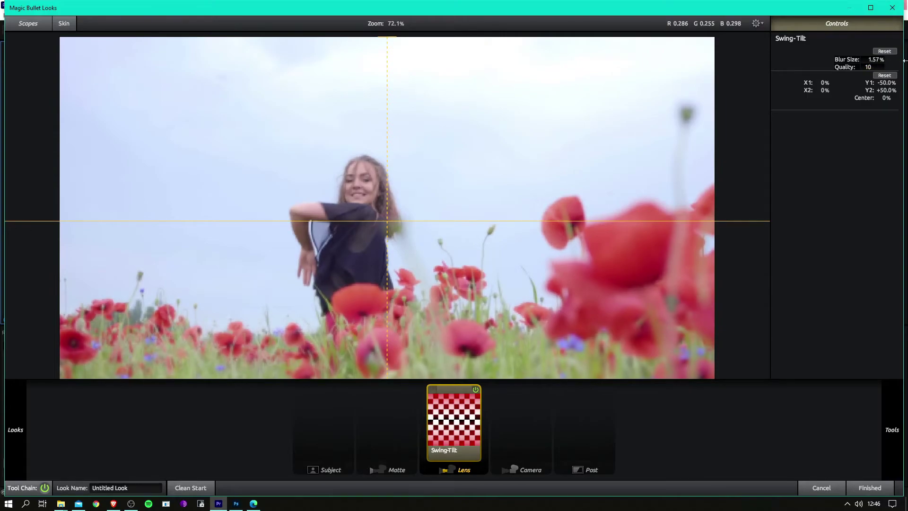
left_click_drag(870, 67, 834, 150)
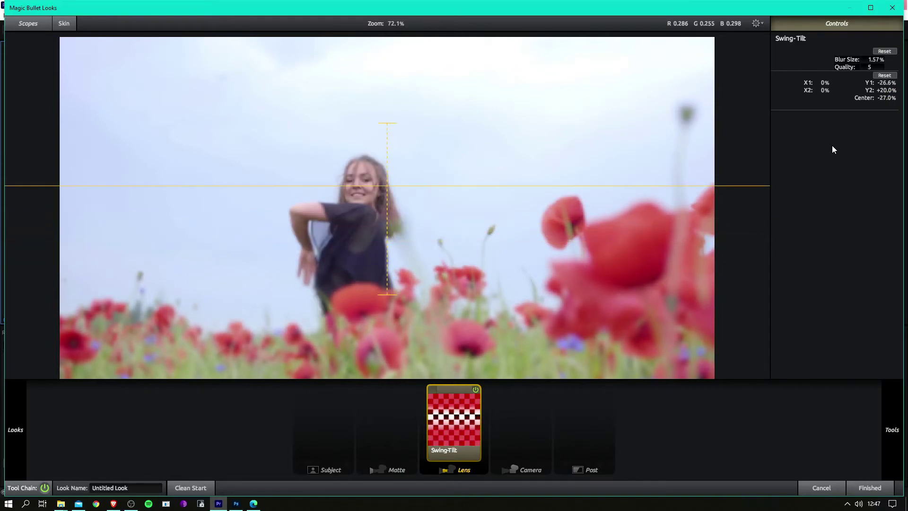
Step: Add a Vignette after Swing-Tilt, narrow its ellipse, and set its strength to 59%
mouse_move(905, 174)
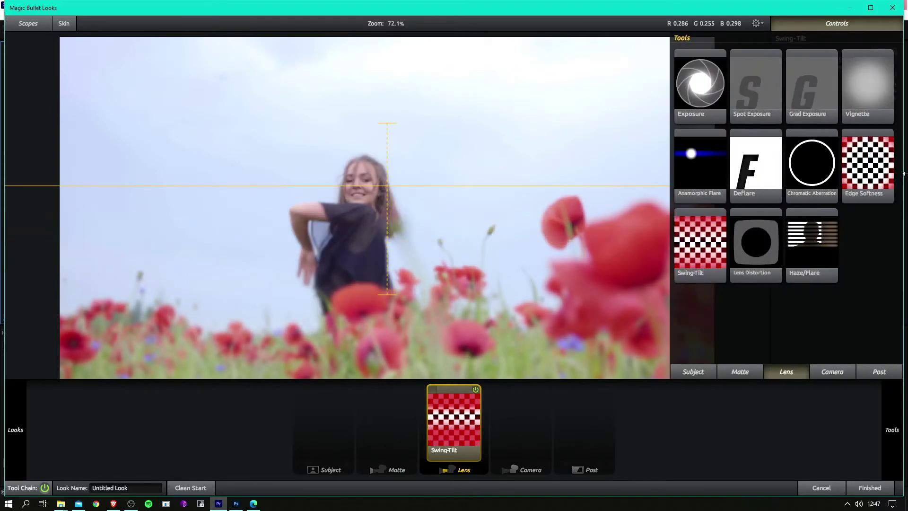
left_click_drag(867, 87, 350, 220)
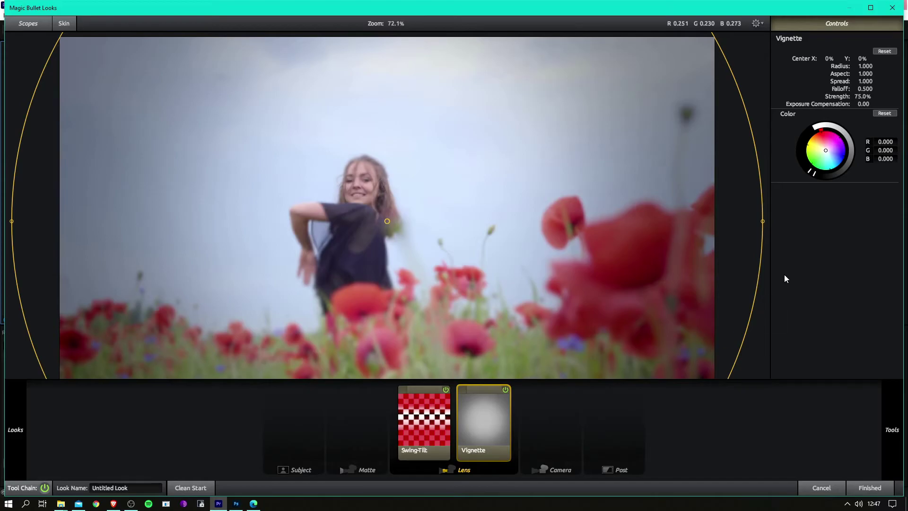
left_click_drag(762, 223, 694, 239)
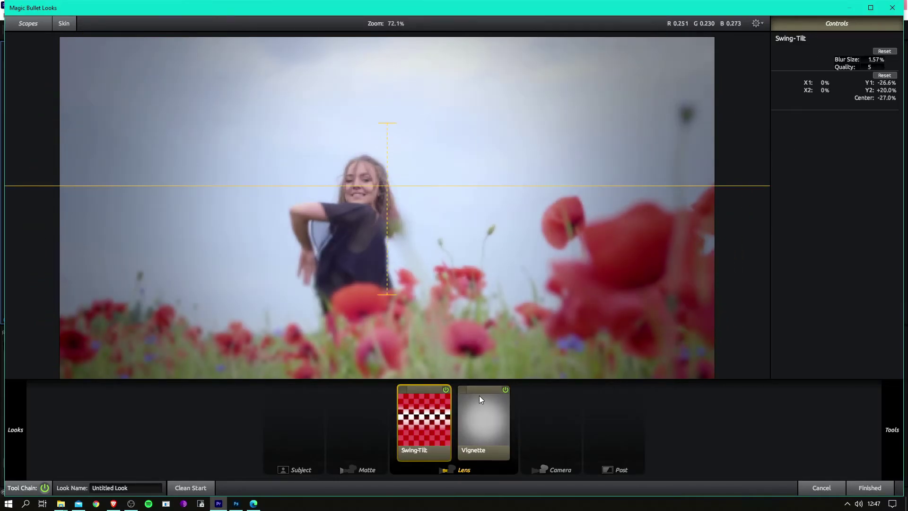
left_click(481, 402)
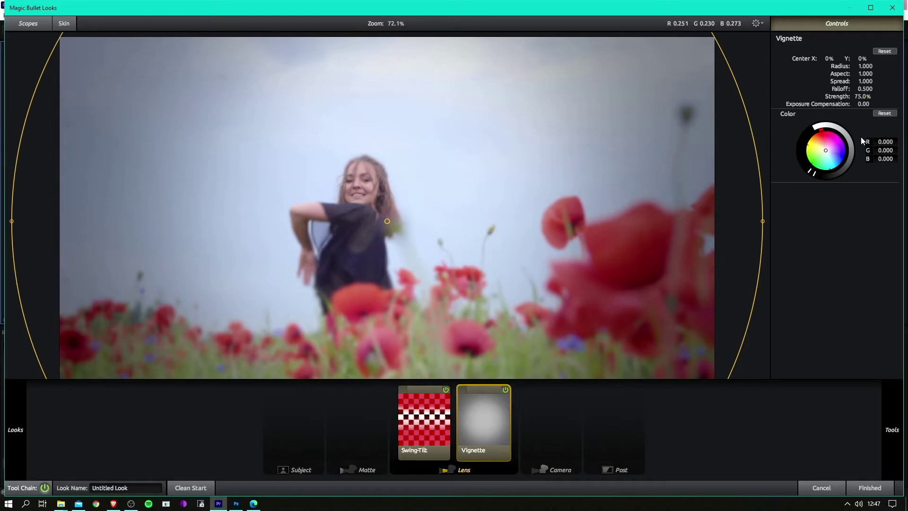
mouse_move(862, 96)
left_mouse_down()
mouse_move(884, 97)
mouse_move(845, 97)
left_mouse_up()
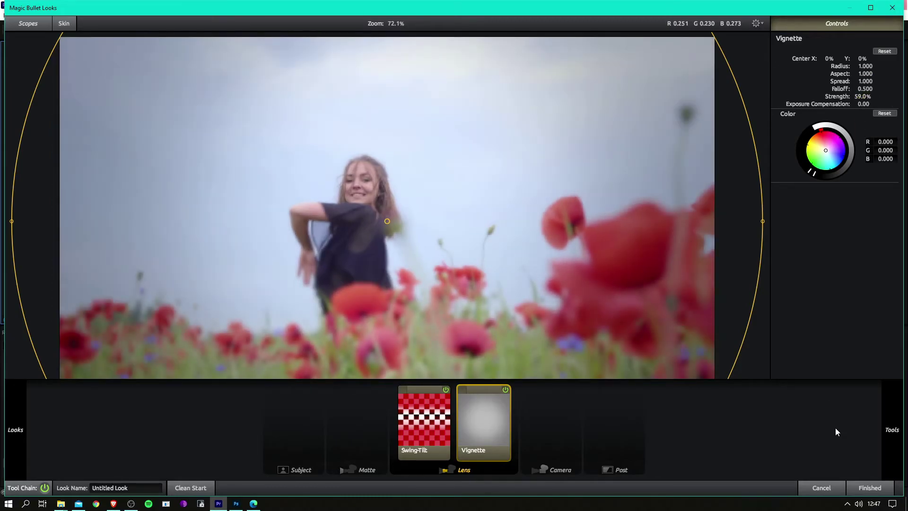
Step: Apply the finished look to the V2 clip and preview it at 00:00:02:02
left_click(868, 483)
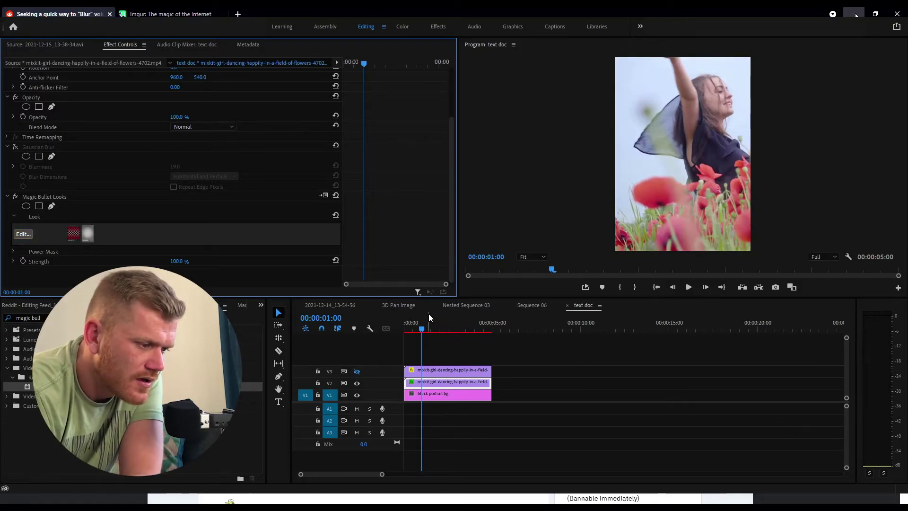
left_click_drag(432, 330, 443, 332)
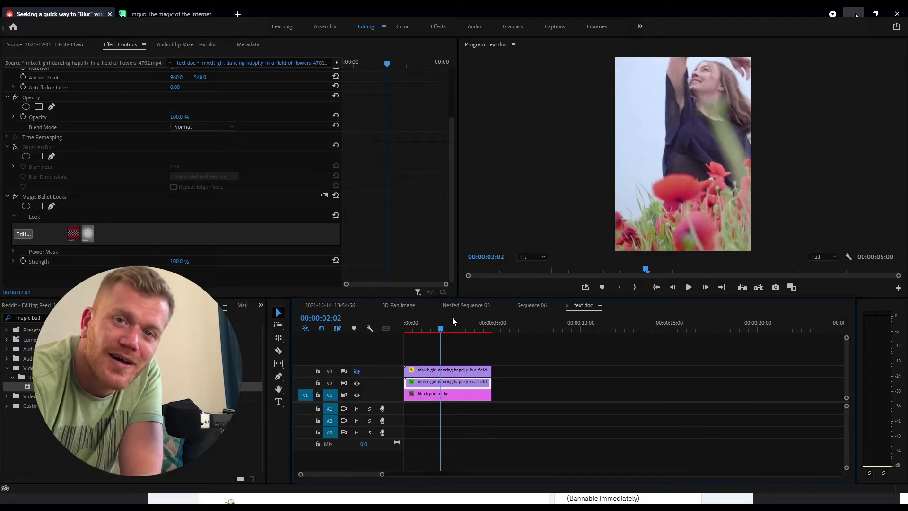